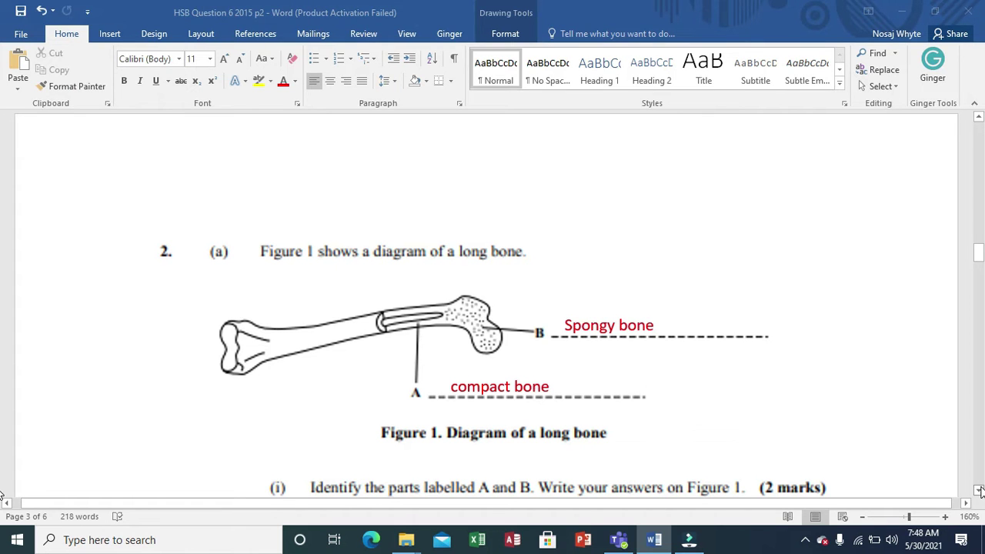
# Scroll down to part (ii), where Figure 1 labels compact bone and spongy bone.
pyautogui.click(979, 490)
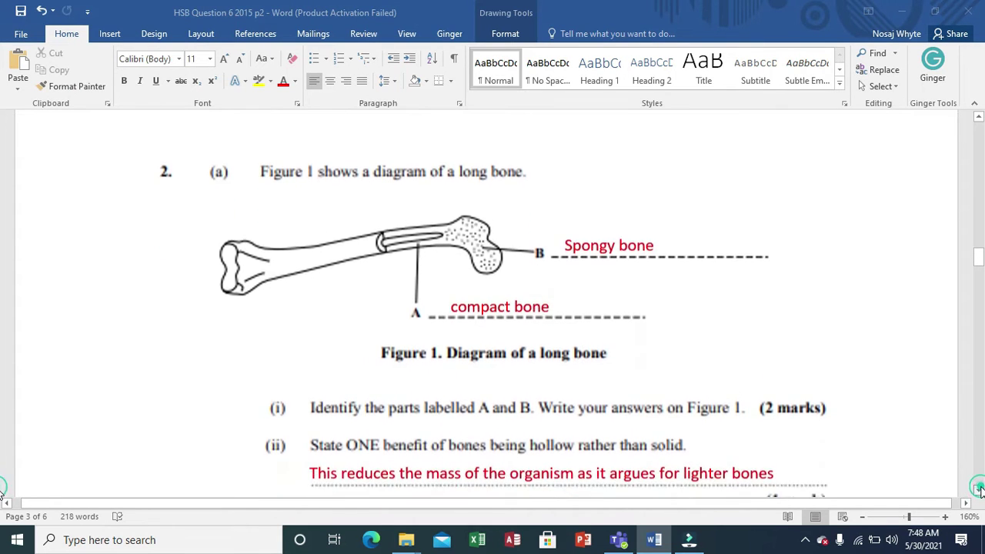
# Scroll down to part (b), showing Carbon dioxide and water as photosynthesis raw materials.
pyautogui.moveTo(979, 490); pyautogui.dragTo(979, 490)
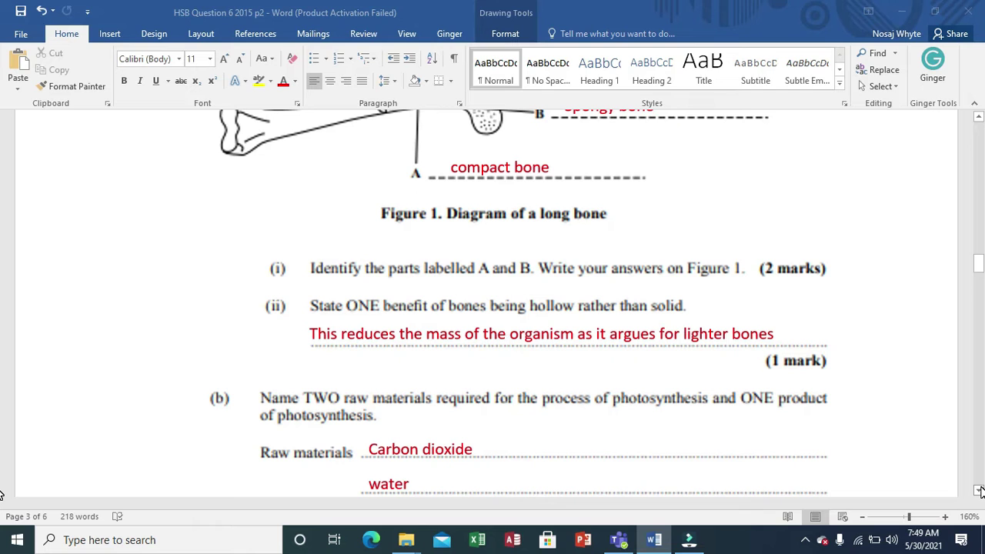
# Scroll down to the Product answer 'glucose' and its (3 marks) line.
pyautogui.click(978, 490)
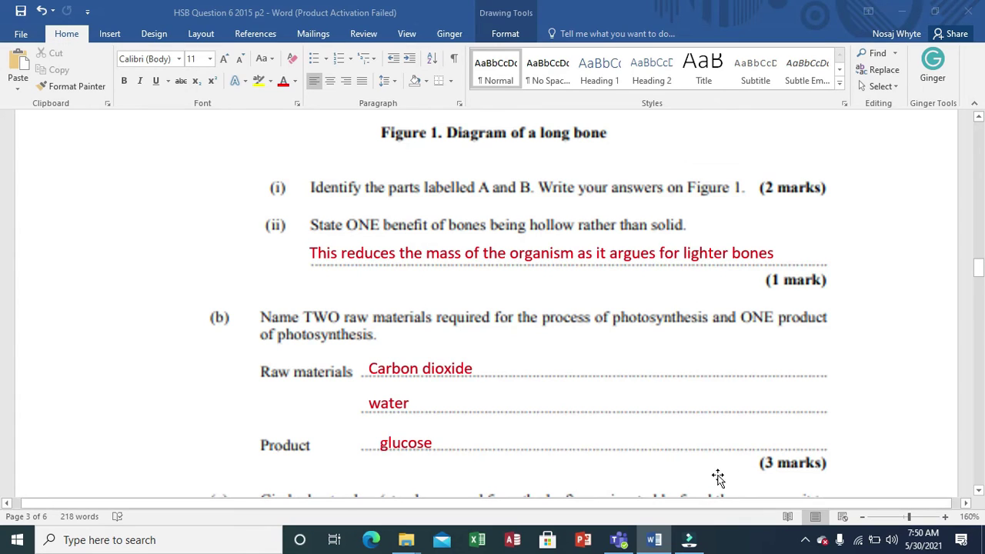
# Append 'OXYGEN CSEC BIOLOGY TCP' after glucose in the Product answer.
pyautogui.click(458, 444)
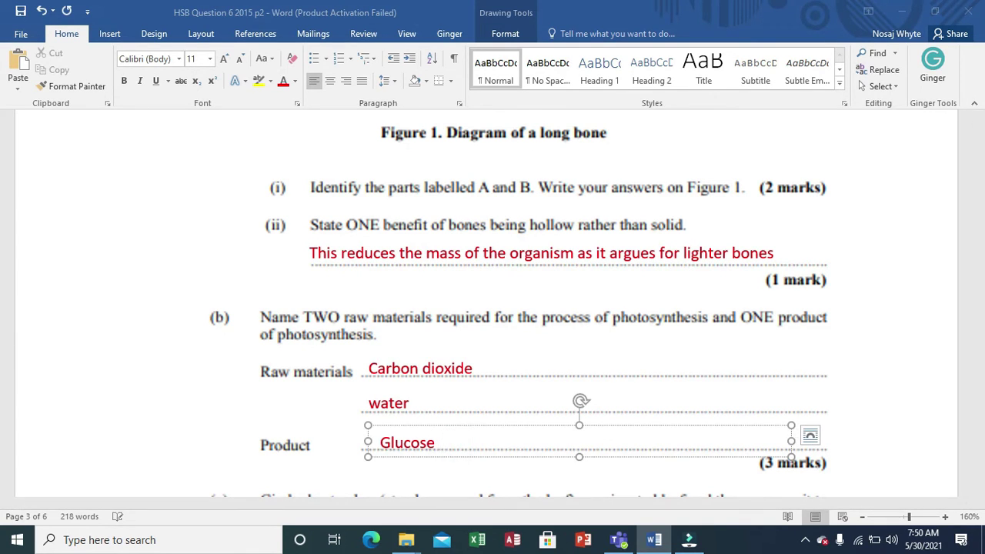
pyautogui.write('OXYGEN')
pyautogui.write(' CSEC BIOLOGY TCP')
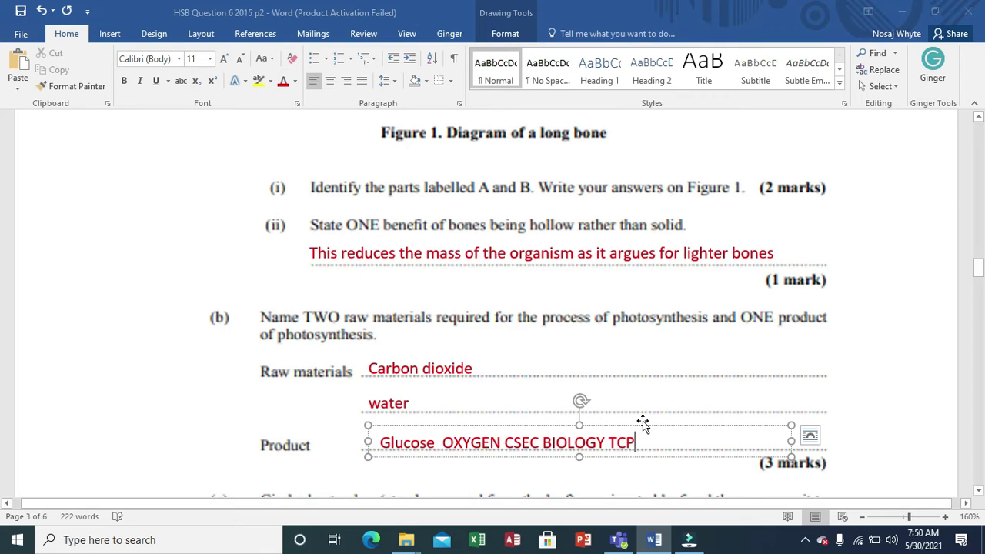
pyautogui.click(883, 459)
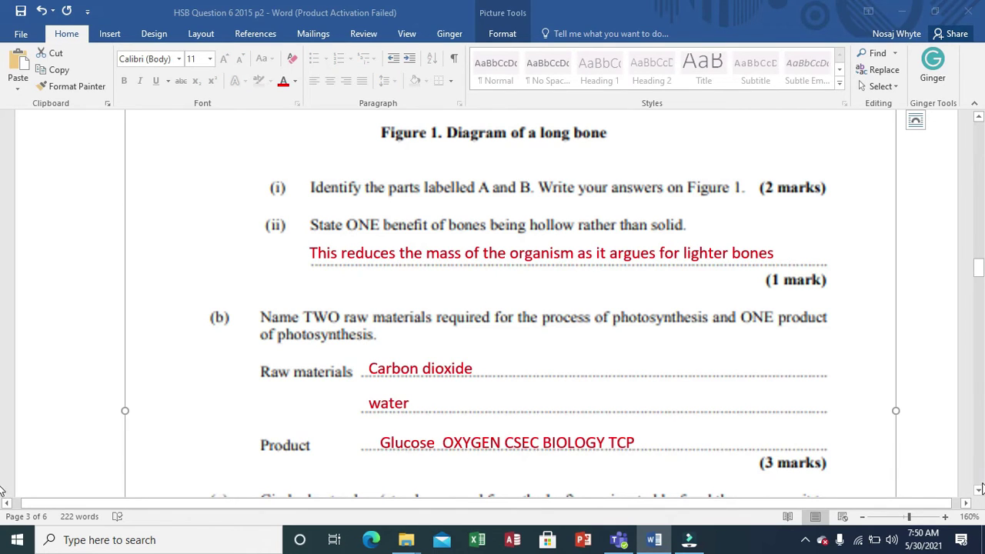
# Scroll down until part (c)'s full leaf starch test answer is visible.
pyautogui.click(980, 492)
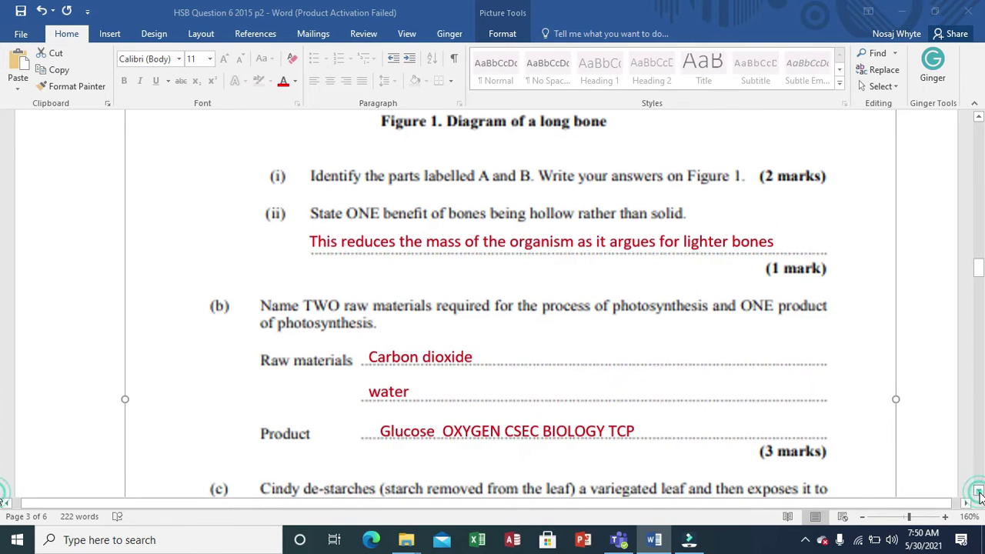
pyautogui.click(979, 493)
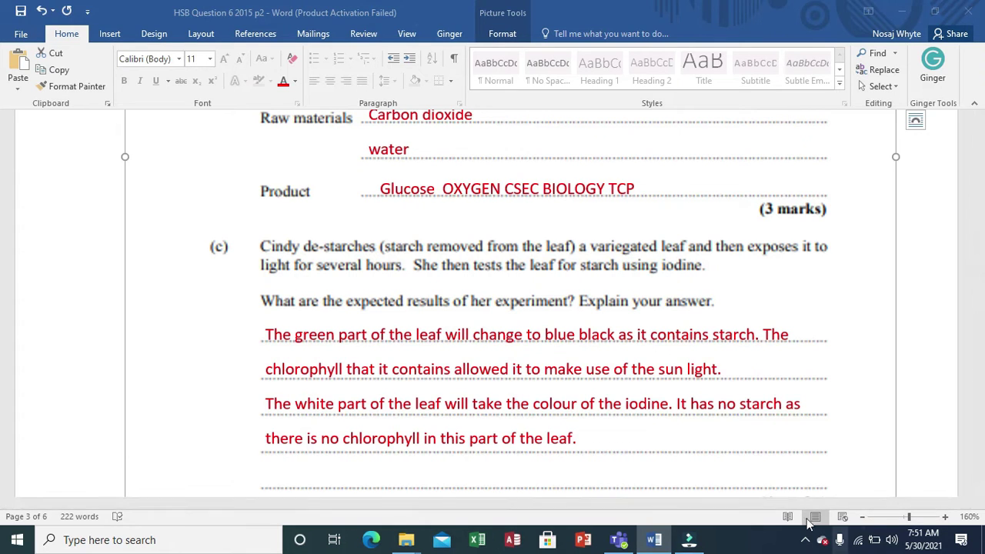
# Add 'CSEC BIOLOGY TCP' after 'leaf.' at the end of part (c)'s answer.
pyautogui.click(592, 440)
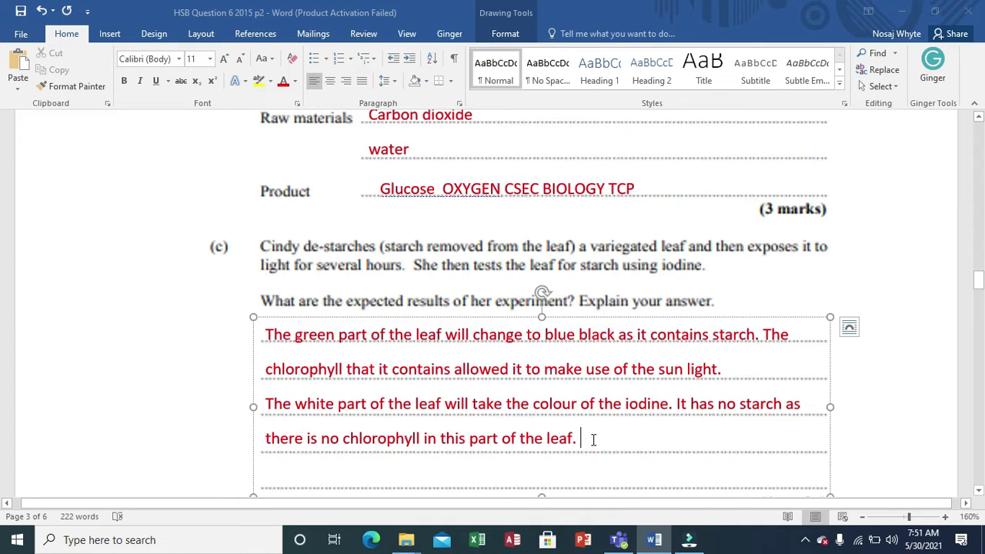
pyautogui.write('CSEC')
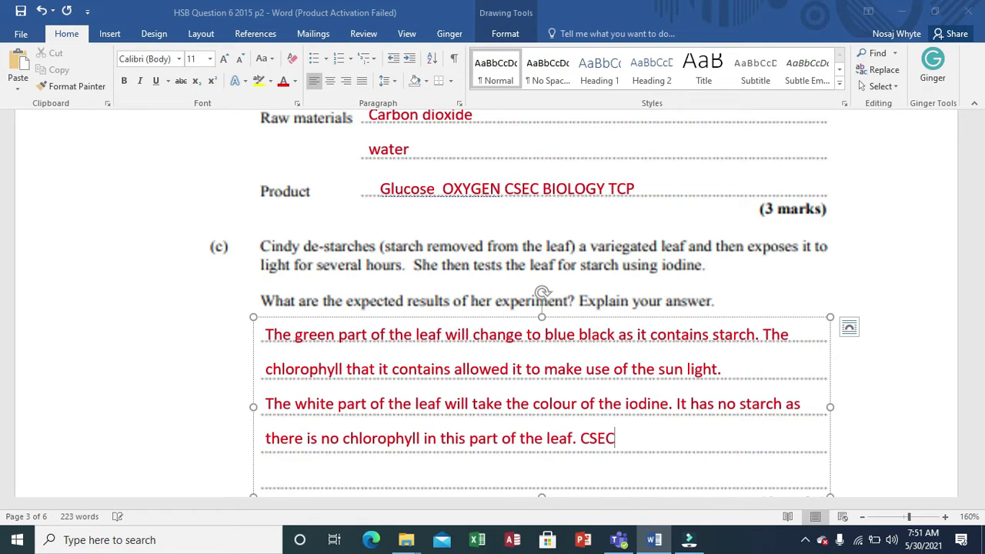
pyautogui.write(' BIOLOGY')
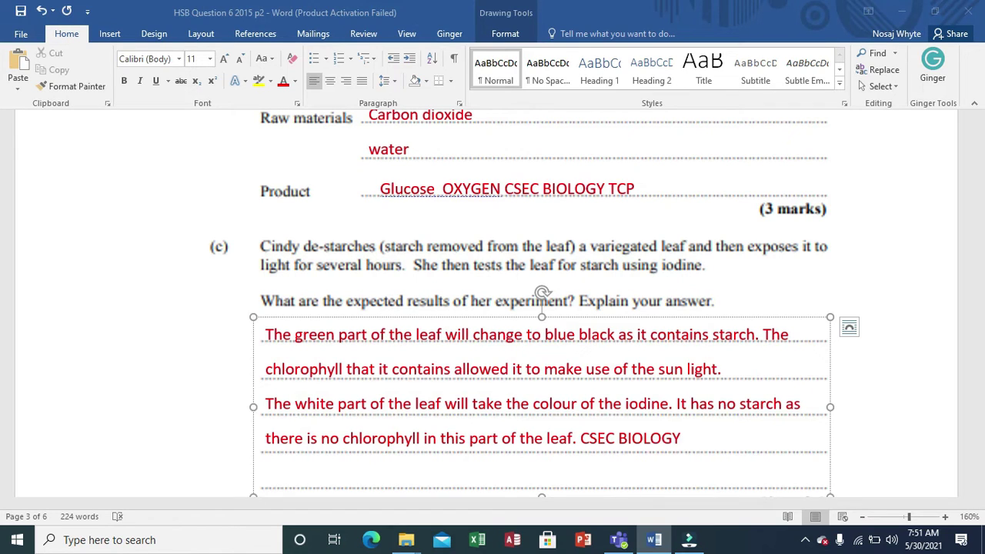
pyautogui.write(' TCP')
pyautogui.click(865, 383)
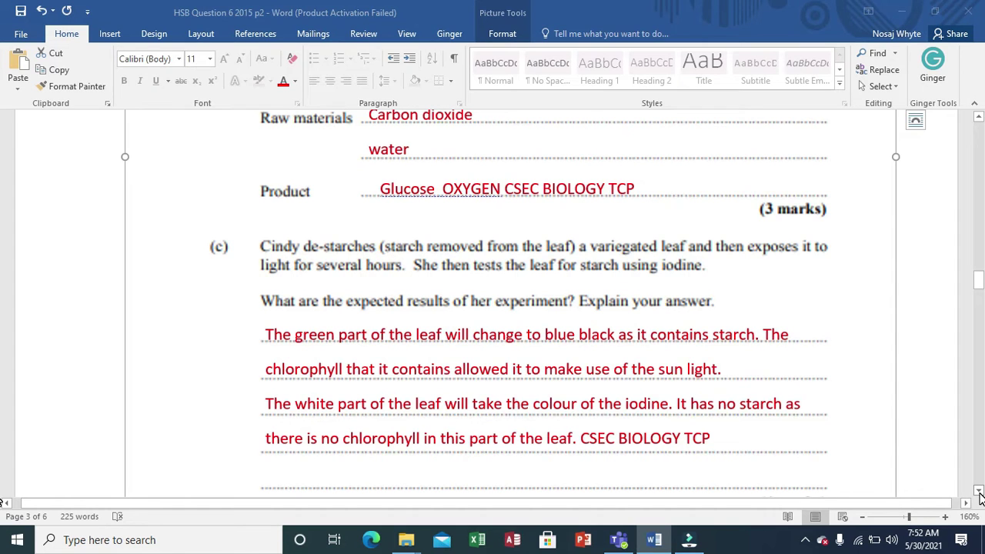
# Scroll past page 3's end into part (d)'s food web, down to Banana plant and Coconut.
pyautogui.click(978, 491)
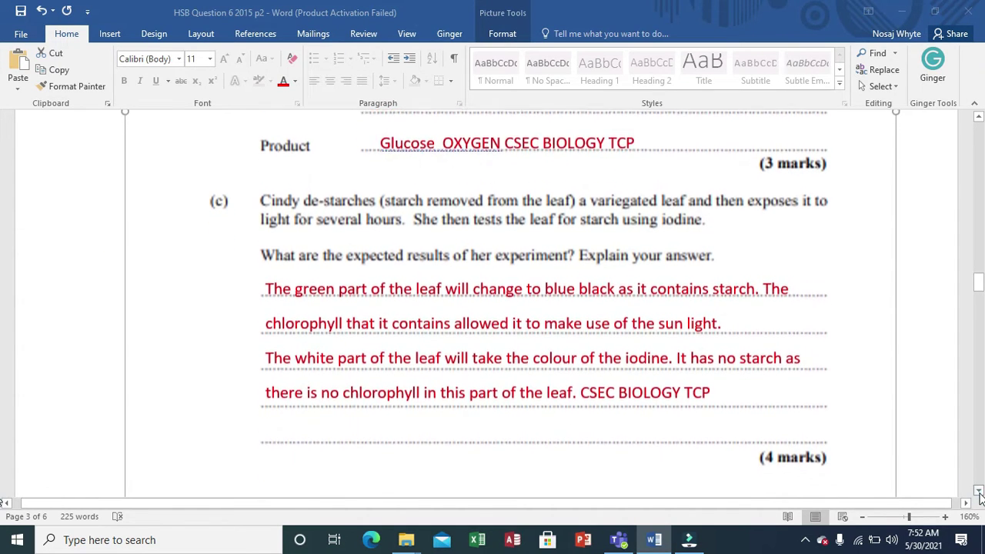
pyautogui.click(977, 490)
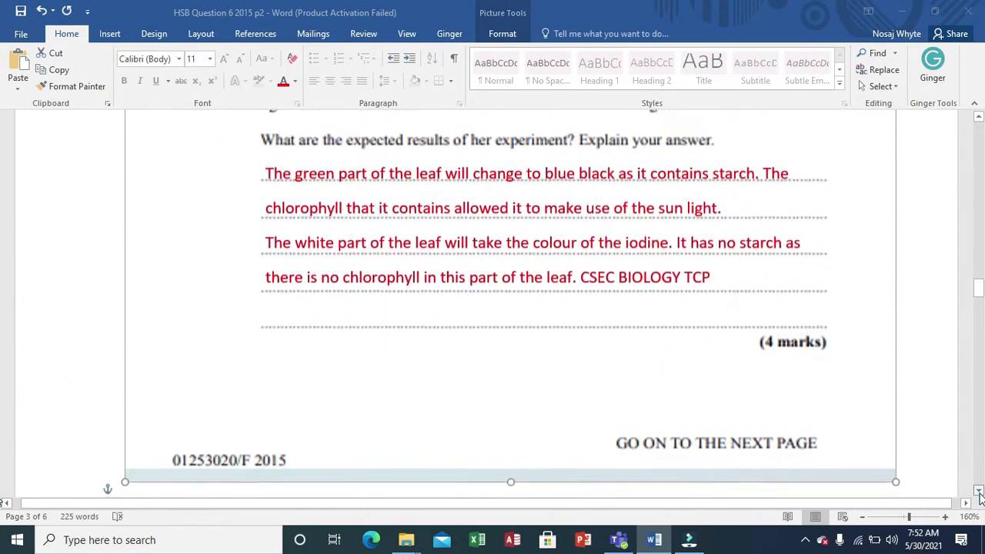
pyautogui.click(978, 491)
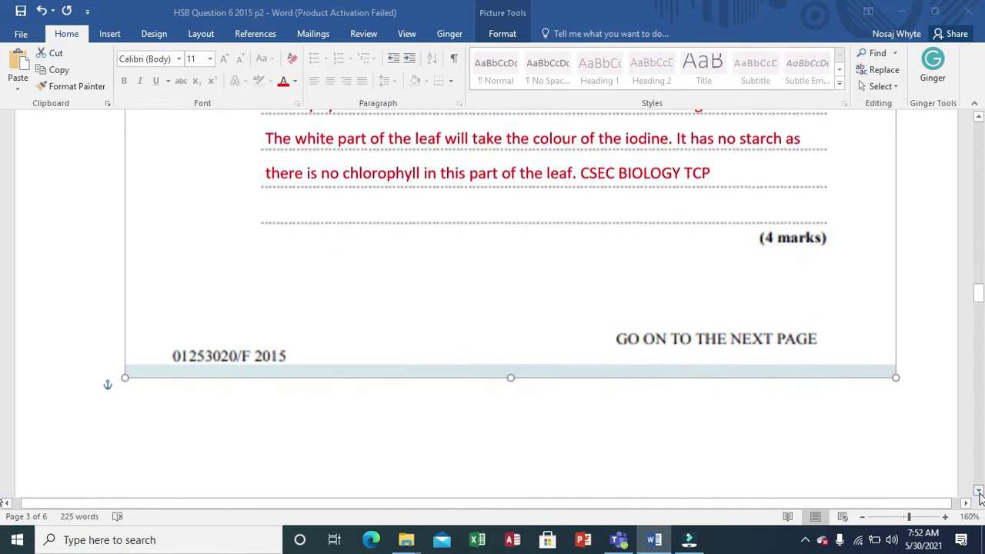
pyautogui.click(978, 491)
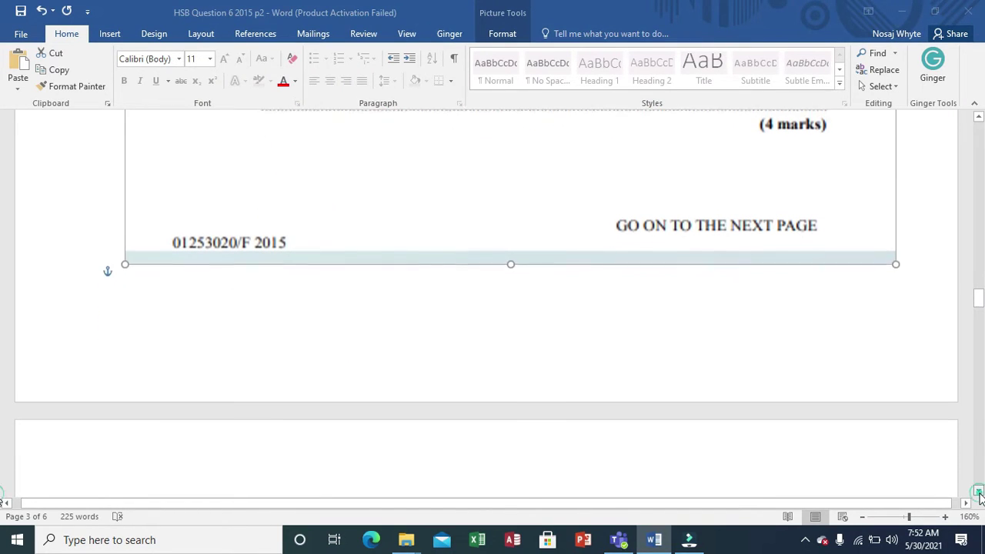
pyautogui.click(978, 491)
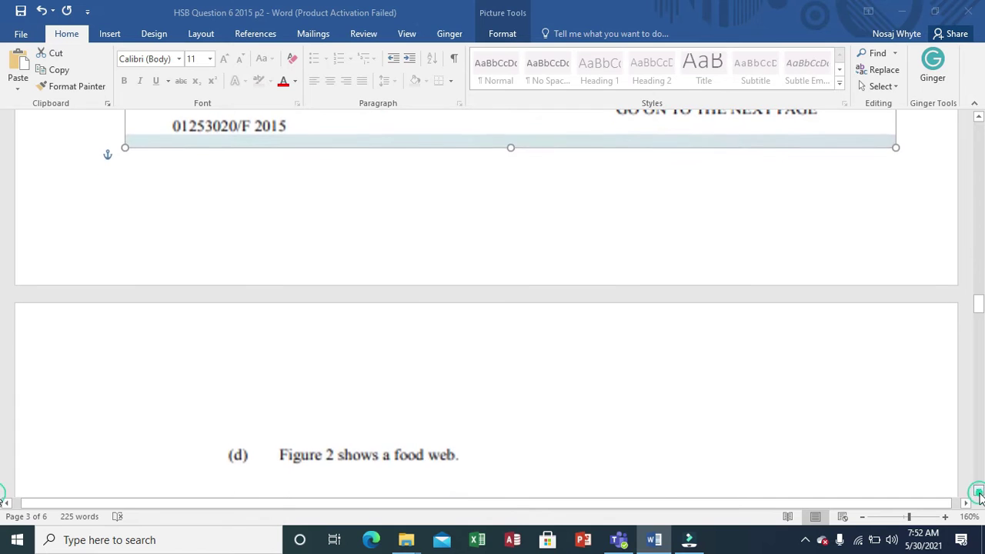
pyautogui.click(978, 491)
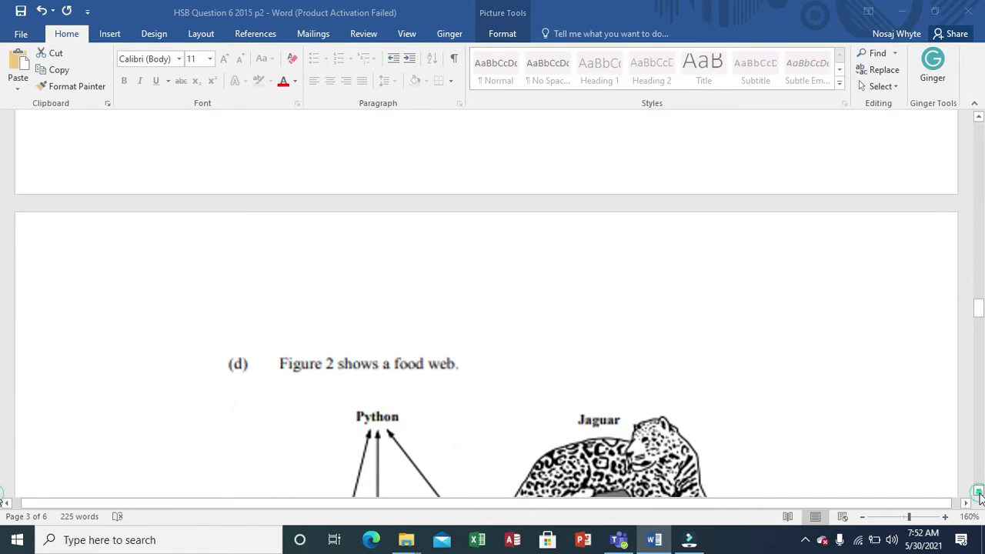
pyautogui.click(978, 491)
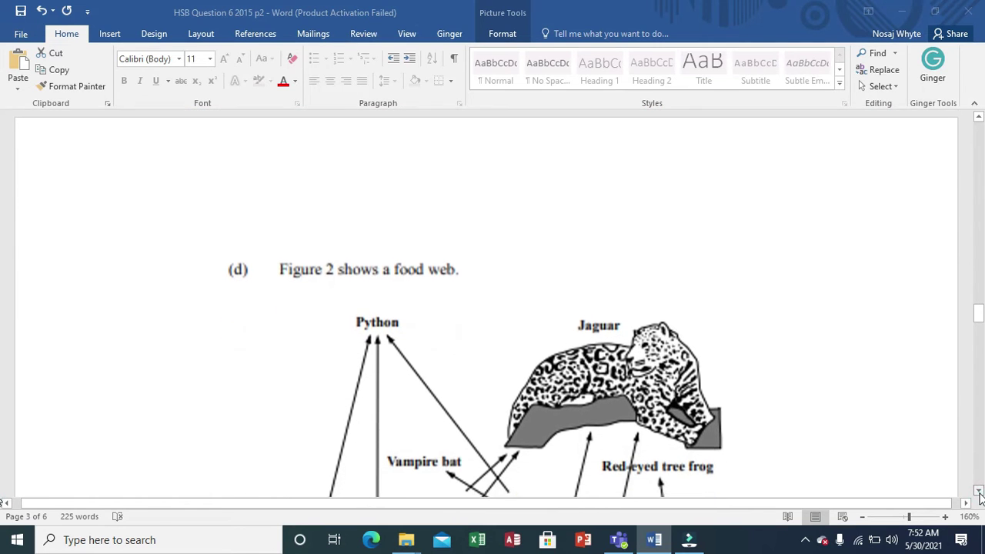
pyautogui.click(978, 490)
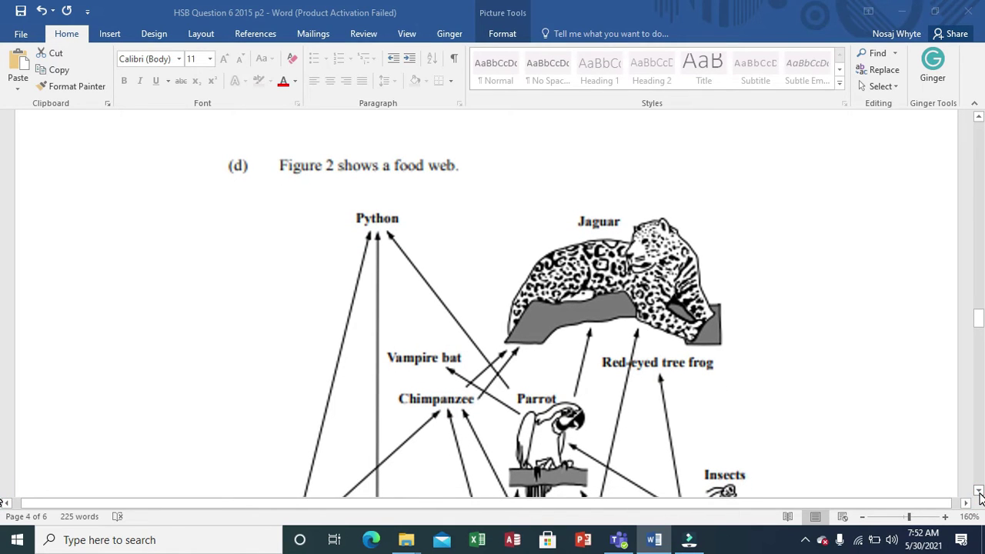
pyautogui.click(978, 491)
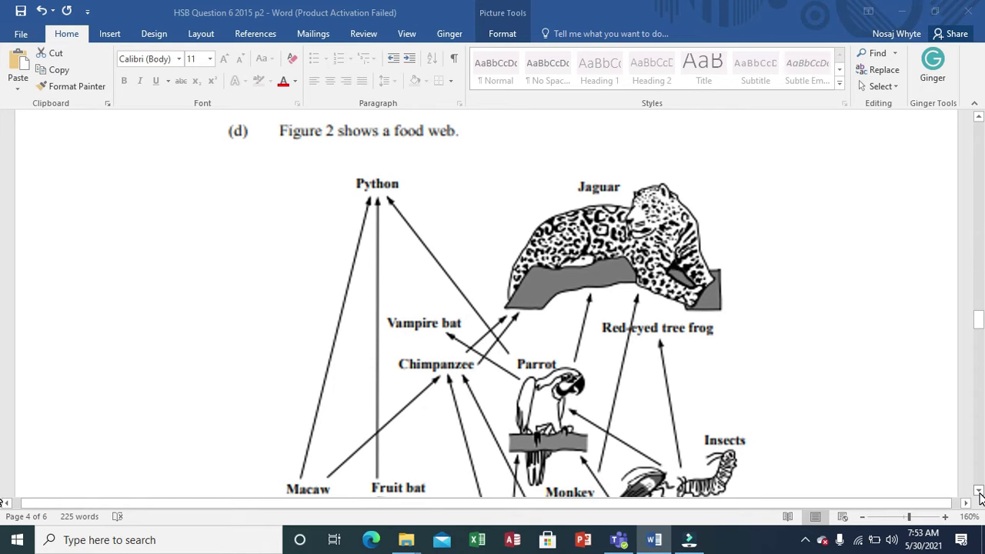
pyautogui.click(979, 495)
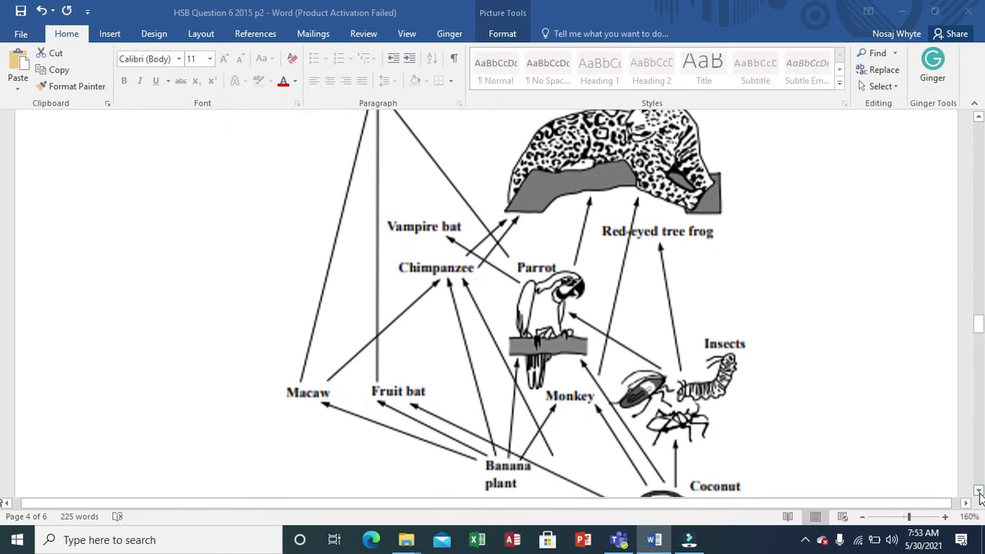
# Scroll slightly further so the whole coconut drawing shows.
pyautogui.click(980, 495)
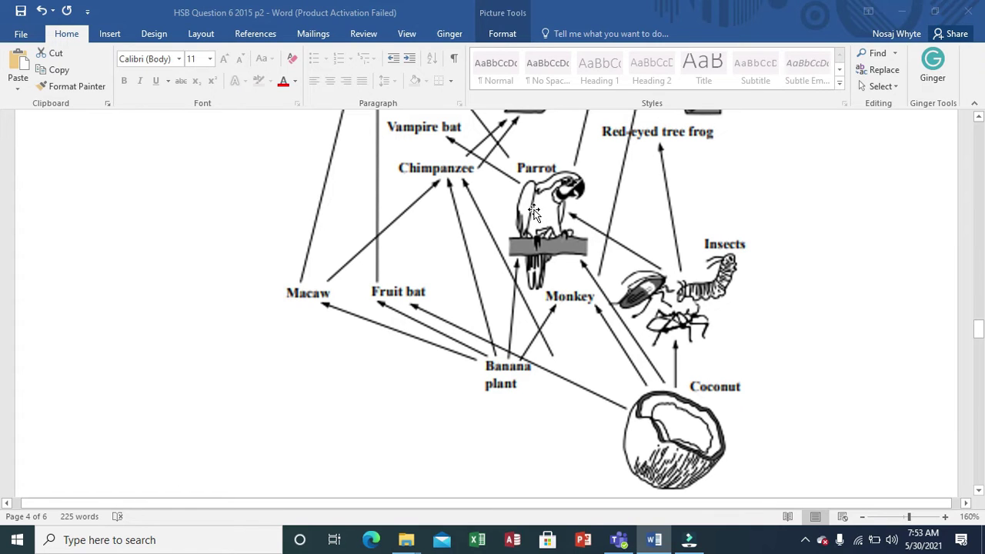
pyautogui.click(979, 117)
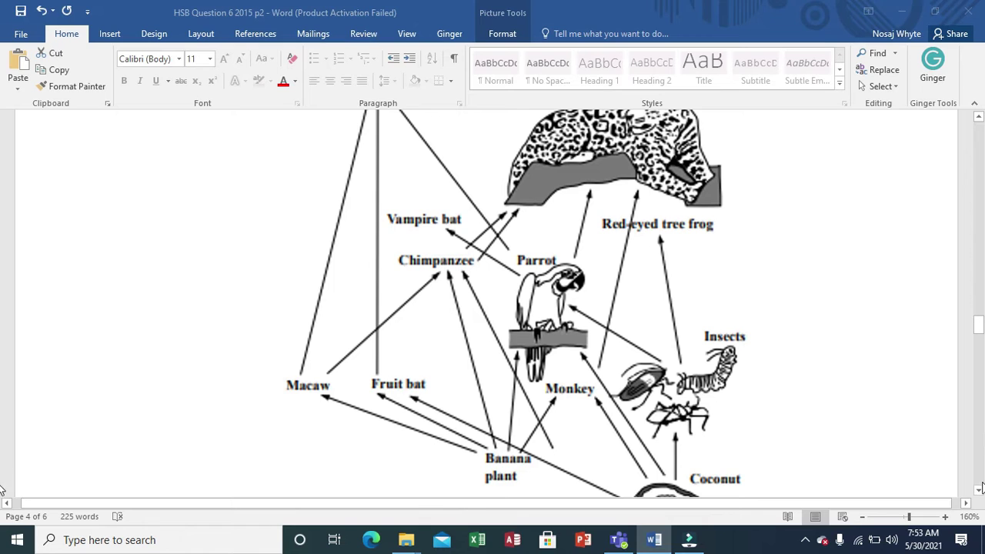
pyautogui.click(980, 490)
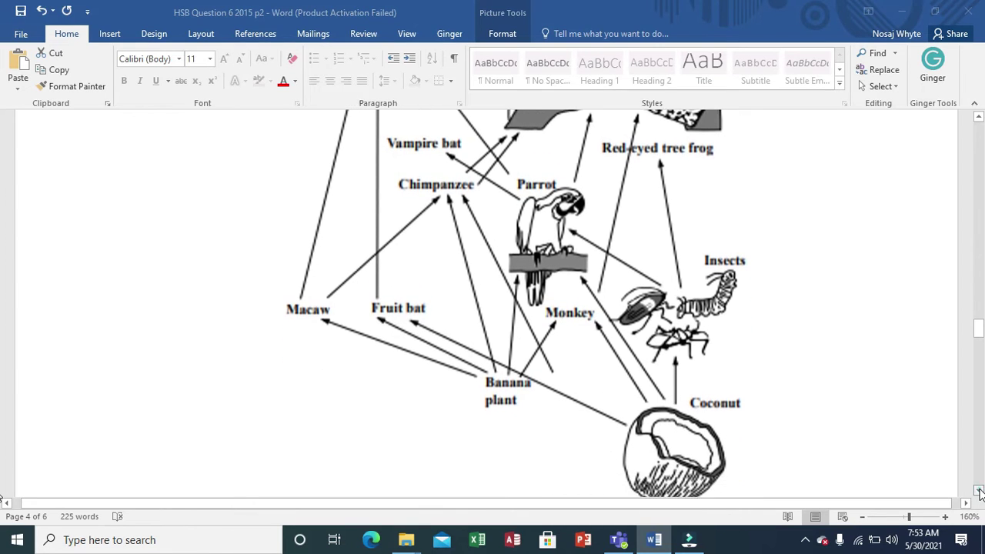
pyautogui.click(979, 490)
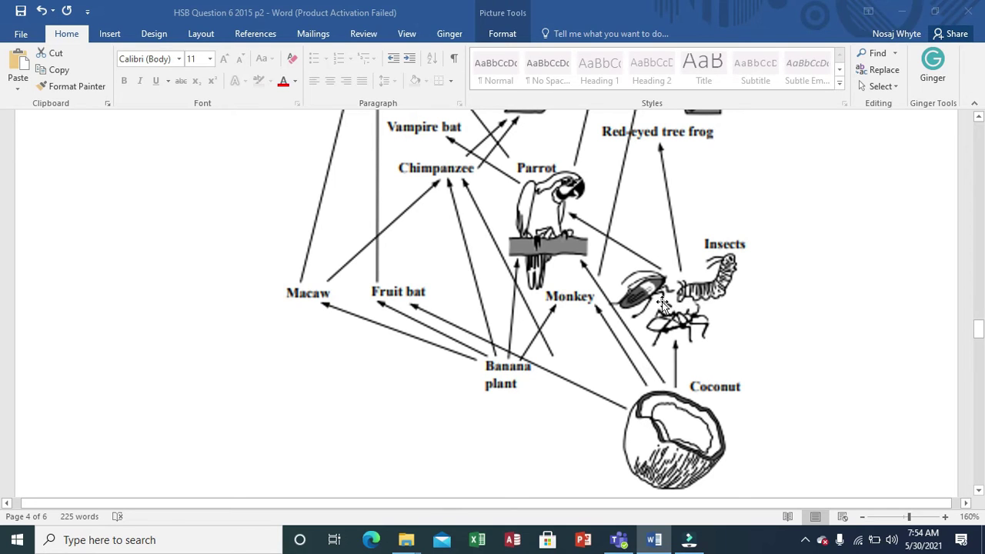
# Scroll up to the Python and Jaguar labels, then down to question (i) and its answers.
pyautogui.click(979, 119)
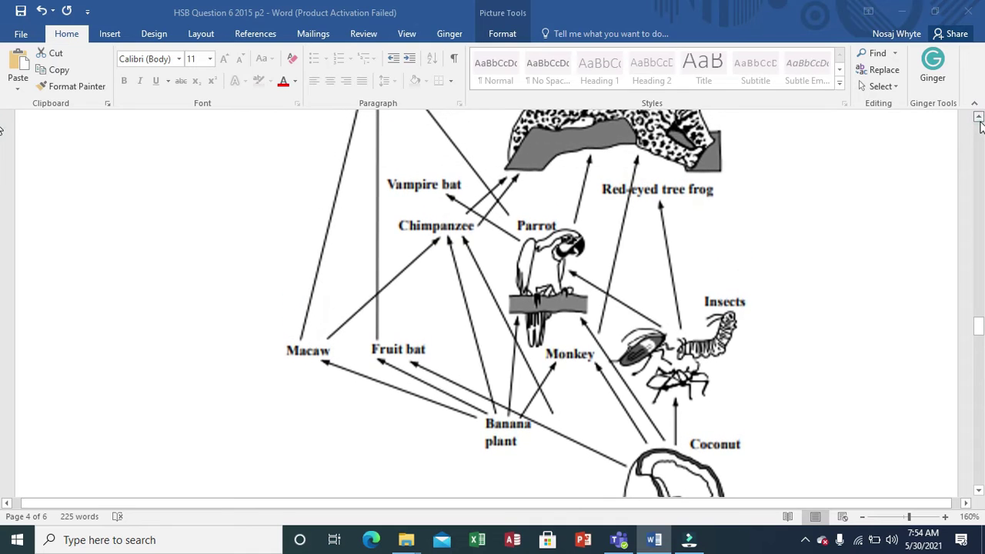
pyautogui.click(979, 119)
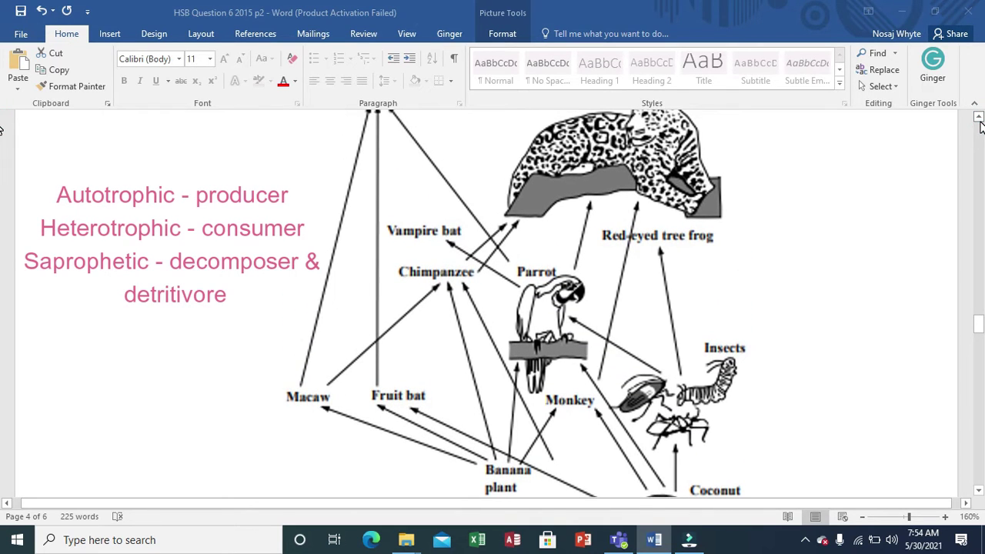
pyautogui.click(978, 119)
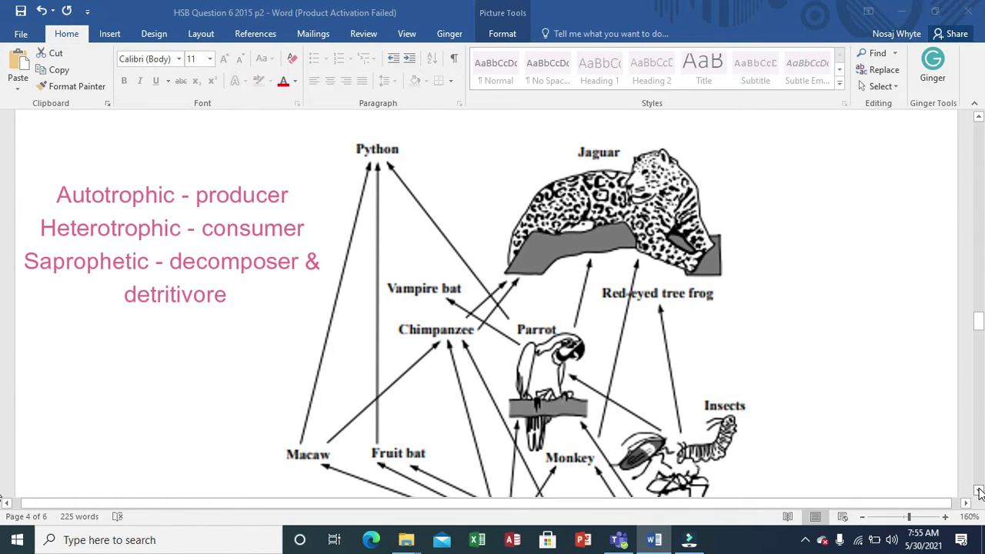
pyautogui.click(978, 491)
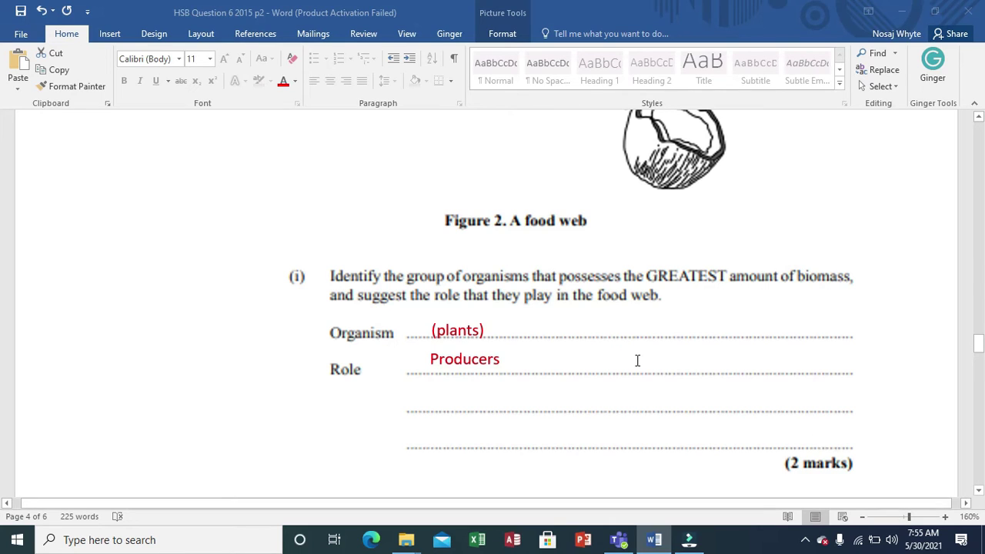
# Leave the (plants) answer unchanged and scroll back up to the food web's lower half.
pyautogui.click(530, 330)
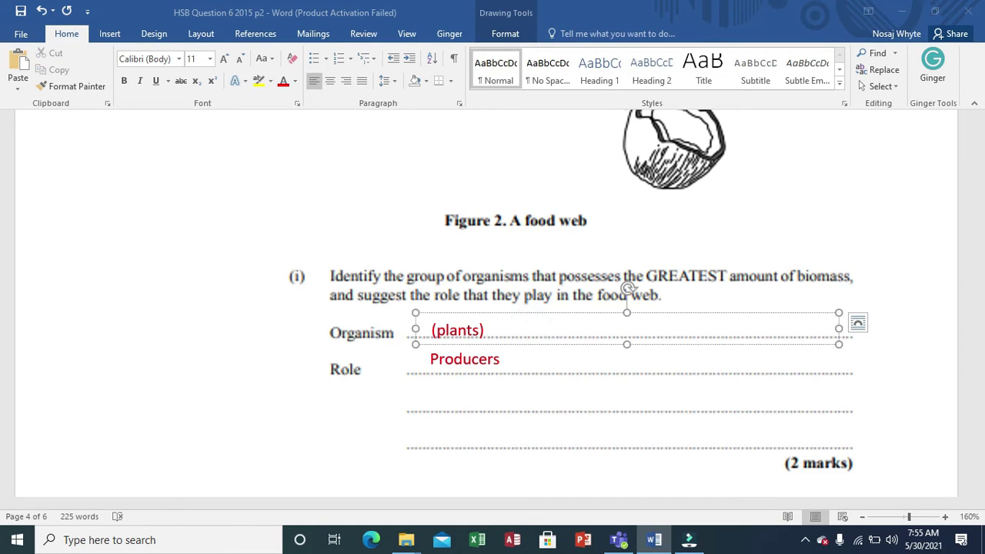
pyautogui.click(881, 338)
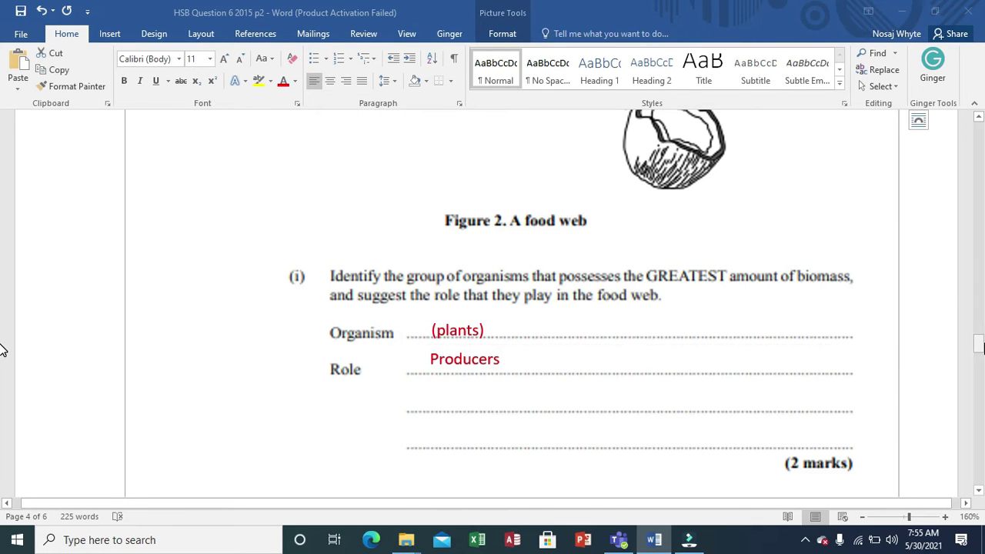
pyautogui.moveTo(976, 345); pyautogui.dragTo(975, 330)
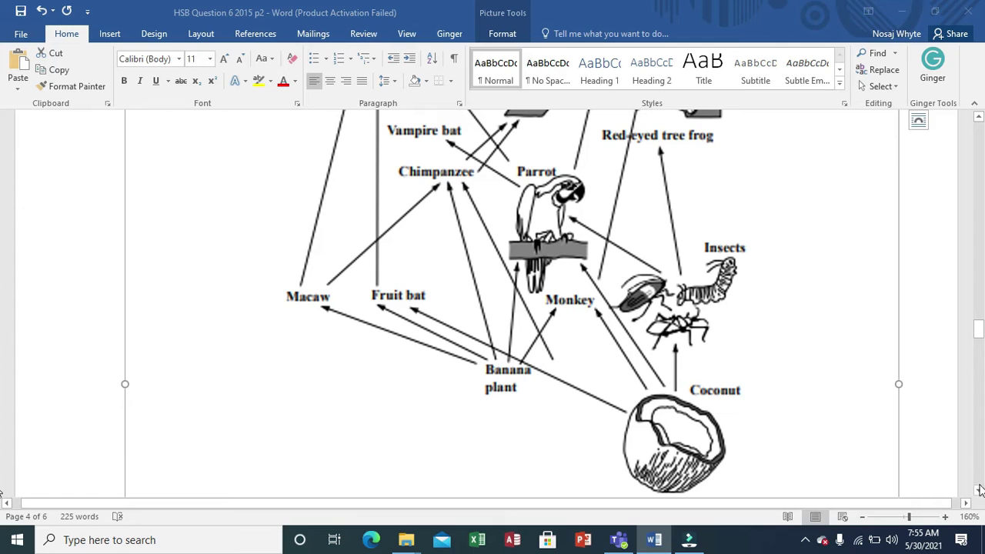
# Scroll past the Figure 2 caption to question (i), whose red answer reads plants, Producers.
pyautogui.click(979, 492)
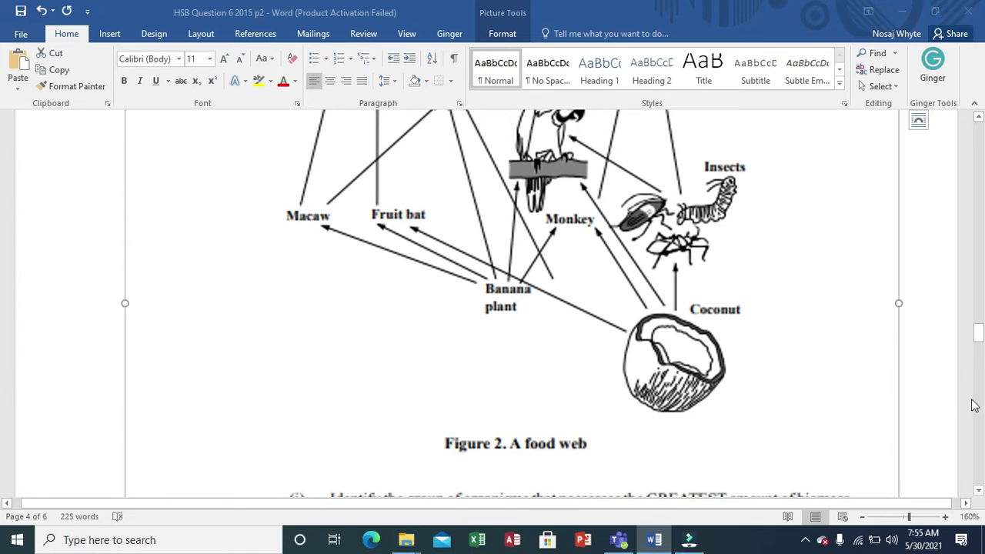
pyautogui.moveTo(980, 334); pyautogui.dragTo(980, 322)
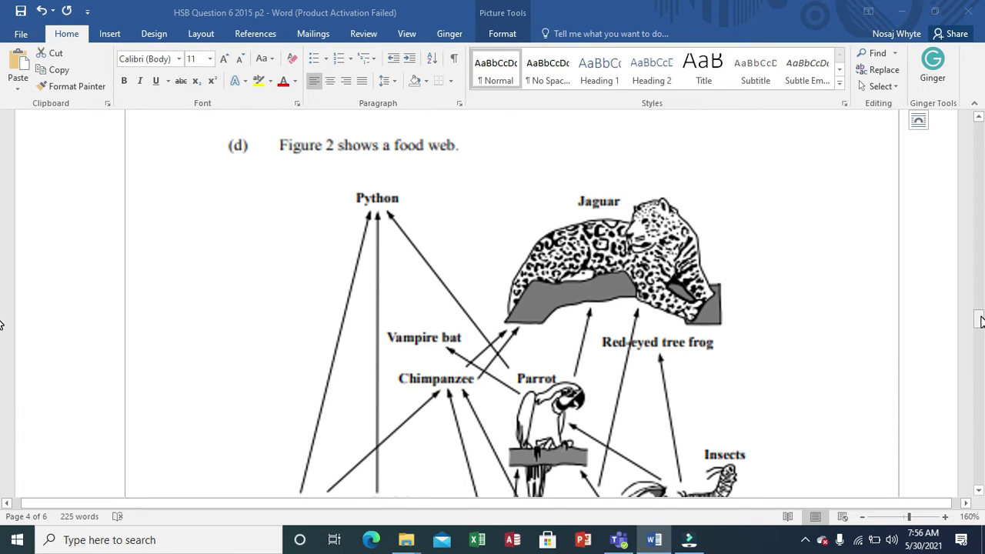
pyautogui.moveTo(980, 322); pyautogui.dragTo(980, 346)
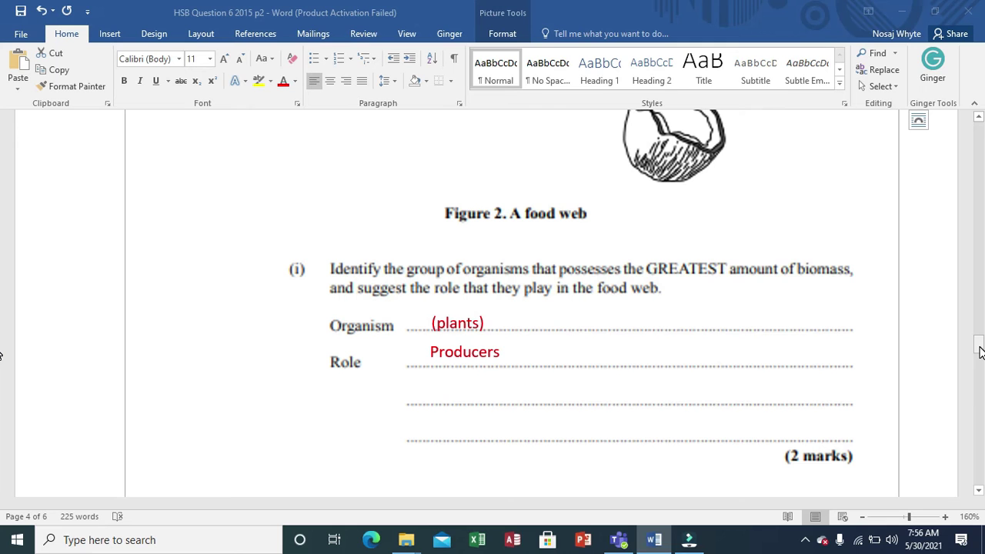
# Scroll to page 5 to show the answers on 10% energy loss and rising insect numbers.
pyautogui.moveTo(980, 352); pyautogui.dragTo(981, 394)
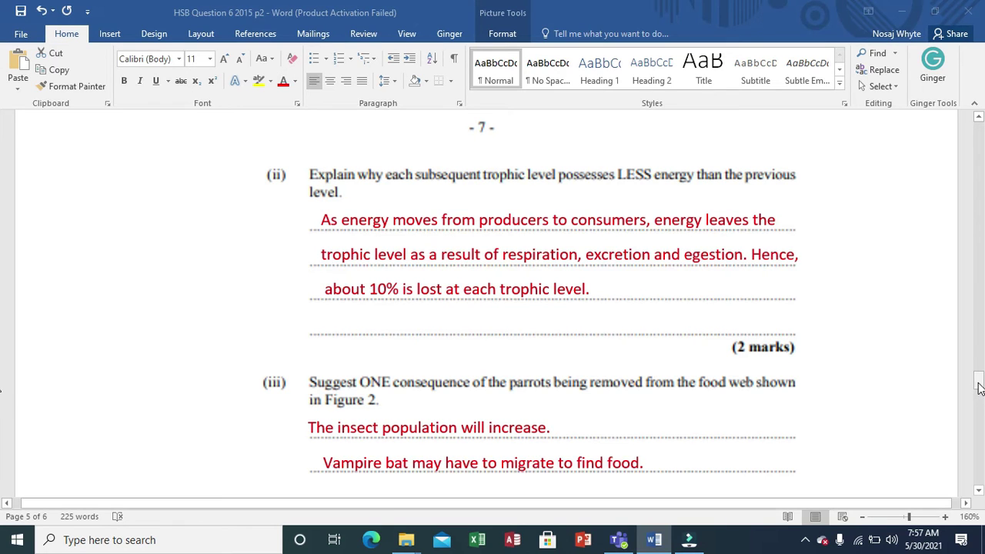
# Scroll up to page 4's Figure 2 food web showing Coconut, Insects and Parrot.
pyautogui.moveTo(979, 394); pyautogui.dragTo(976, 335)
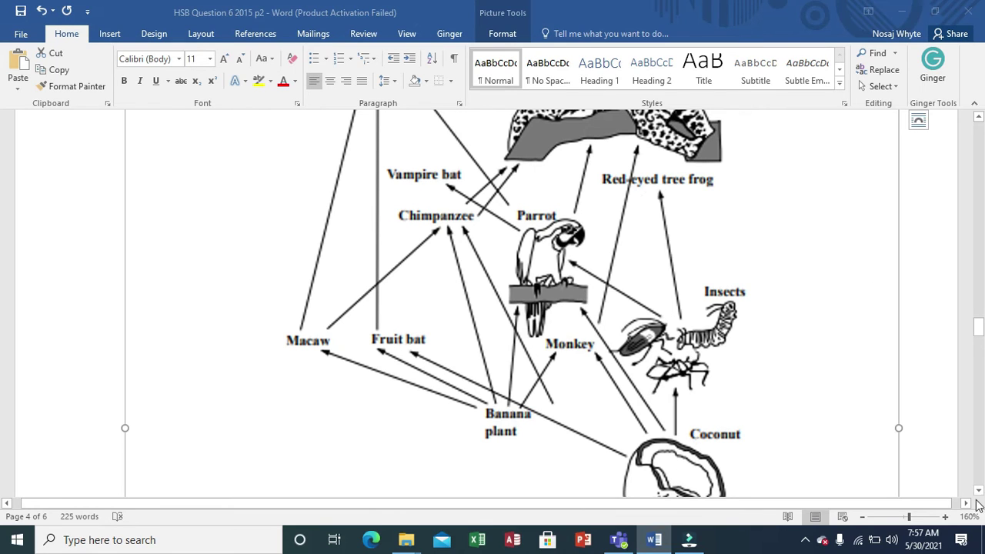
# Scroll down to the part (ii) answer: energy lost through respiration, excretion and egestion, about 10%.
pyautogui.click(978, 490)
pyautogui.click(979, 490)
pyautogui.click(978, 490)
pyautogui.click(978, 490)
pyautogui.moveTo(978, 490); pyautogui.dragTo(980, 496)
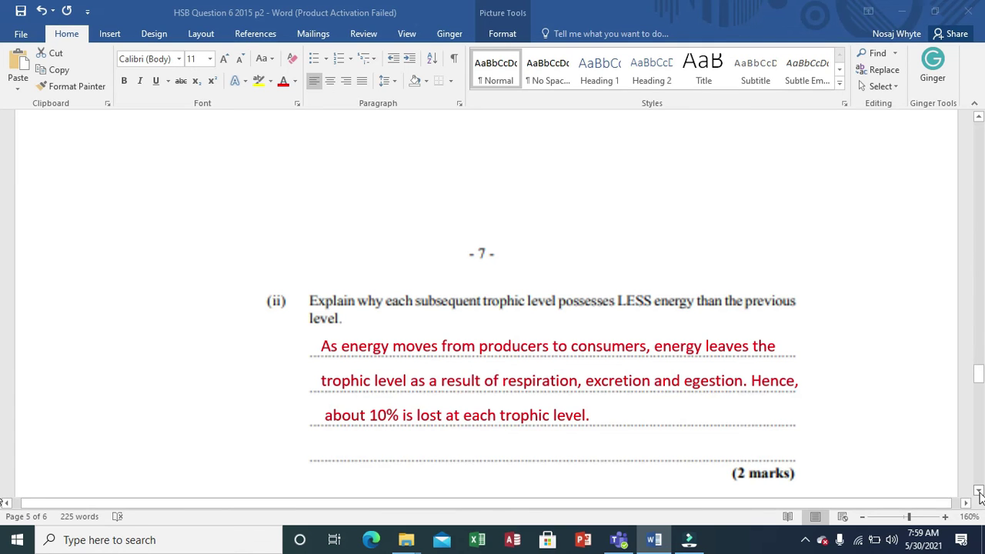
# Scroll down to Total 15 marks, then back up to the Banana plant and Coconut food web.
pyautogui.click(979, 491)
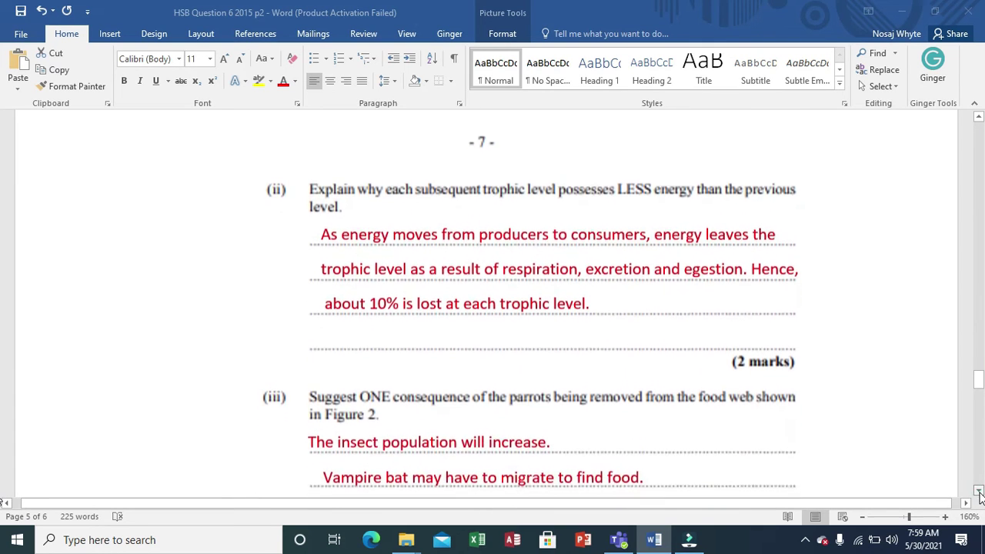
pyautogui.moveTo(979, 491); pyautogui.dragTo(979, 494)
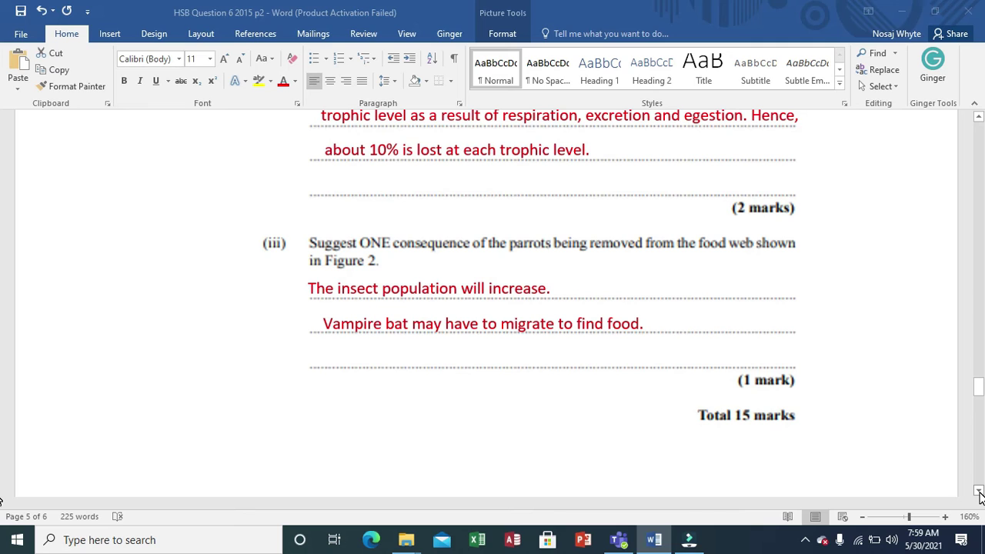
pyautogui.click(978, 119)
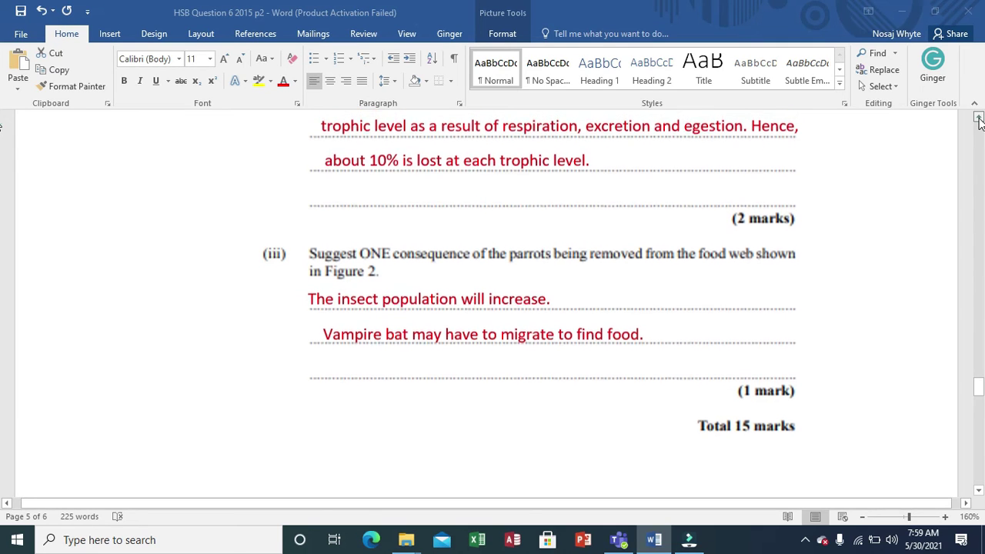
pyautogui.click(979, 119)
pyautogui.click(978, 118)
pyautogui.click(978, 119)
pyautogui.click(979, 119)
pyautogui.click(979, 119)
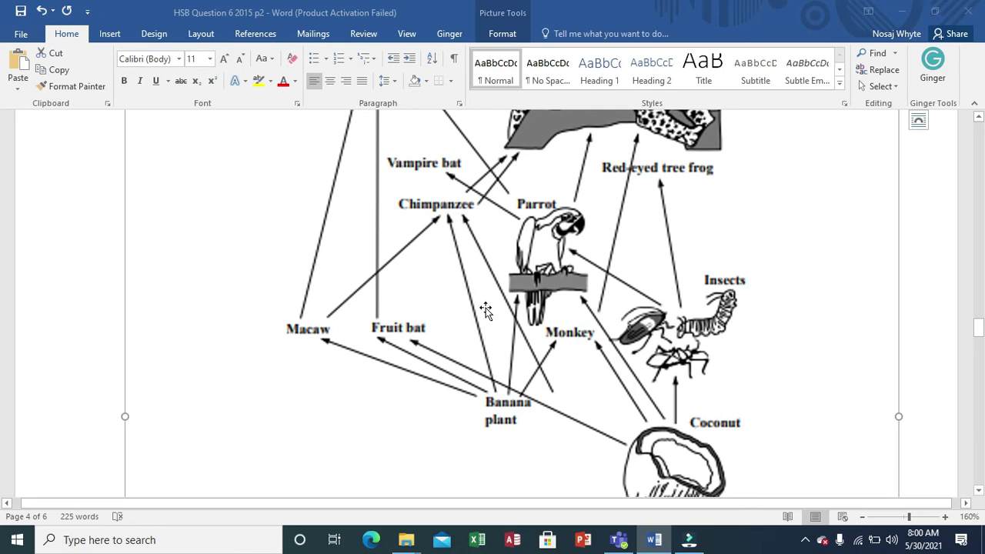
pyautogui.click(979, 117)
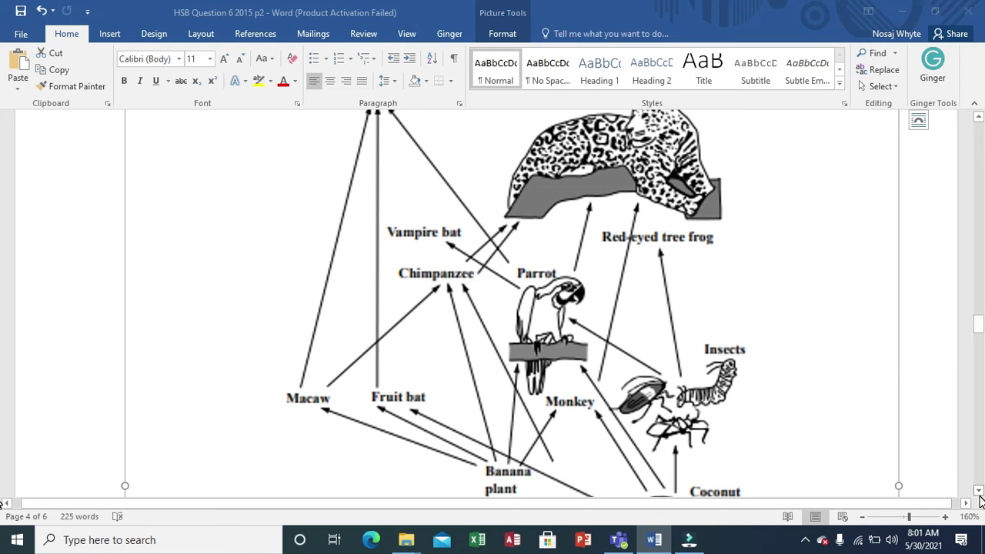
# Scroll down to page 5, where part (iii) notes the vampire bat may have to migrate.
pyautogui.click(978, 490)
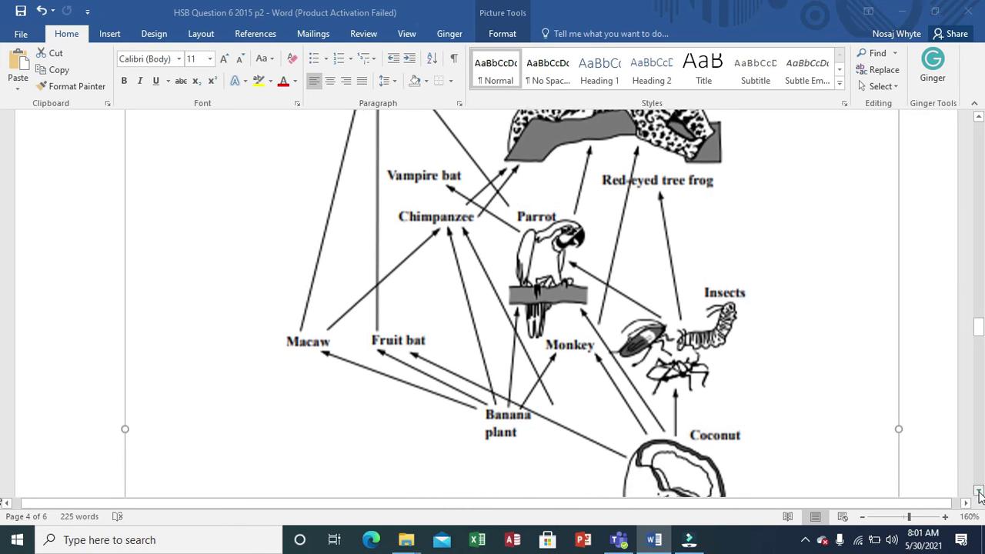
pyautogui.click(978, 491)
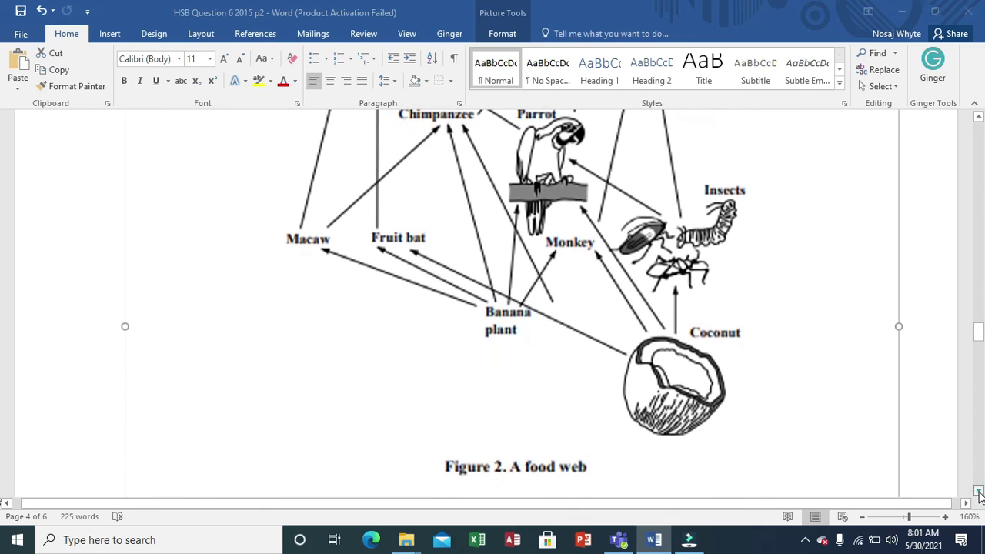
pyautogui.scroll(-3, 978, 493)
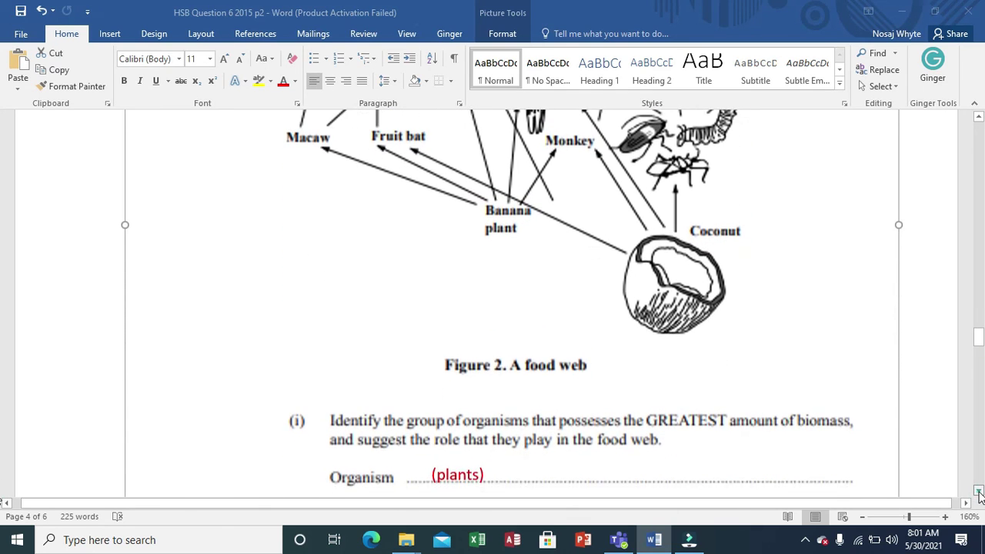
pyautogui.scroll(-3, 977, 492)
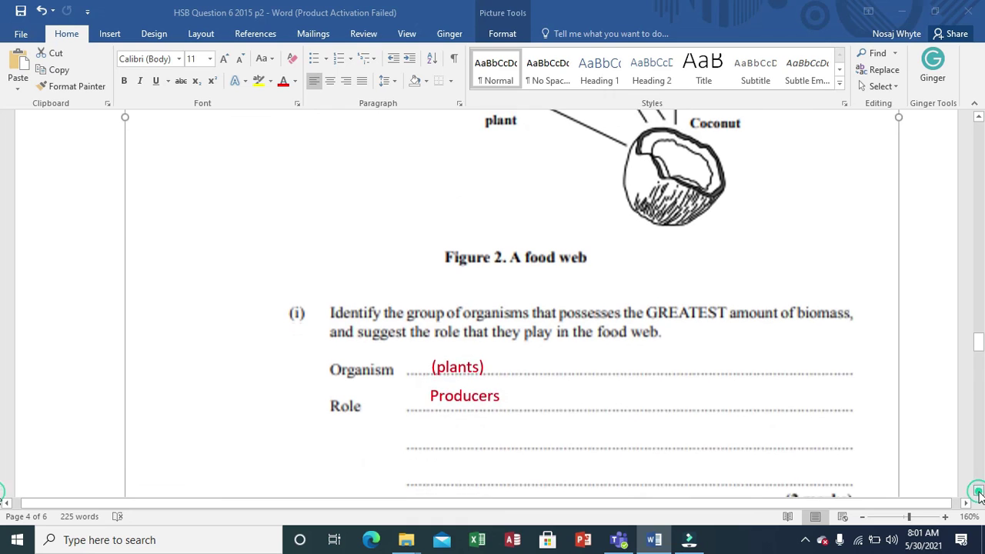
pyautogui.scroll(-2, 978, 492)
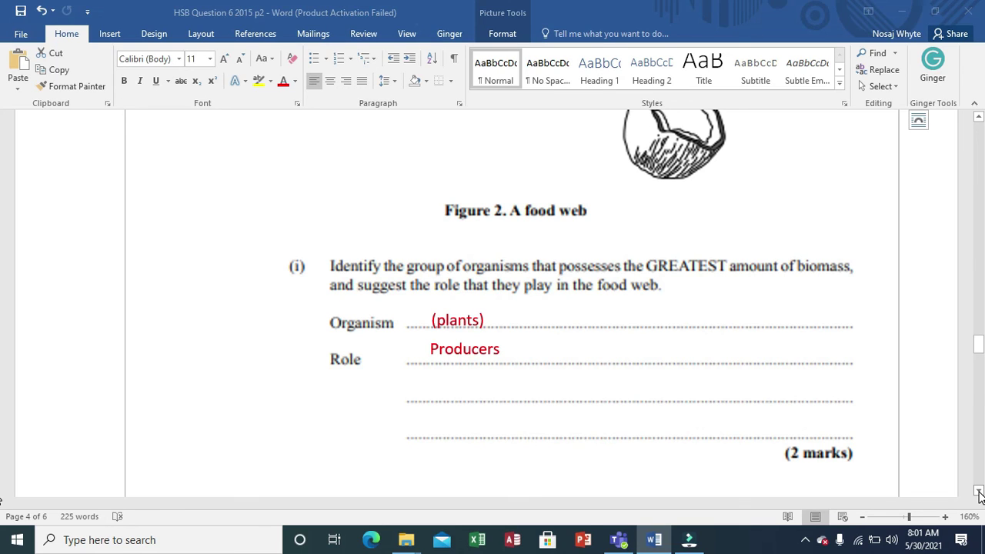
pyautogui.scroll(-3, 979, 495)
pyautogui.scroll(-3, 979, 495)
pyautogui.scroll(-3, 979, 494)
pyautogui.scroll(-3, 979, 495)
pyautogui.scroll(-3, 978, 495)
pyautogui.scroll(-3, 978, 495)
pyautogui.scroll(-3, 979, 495)
pyautogui.scroll(-1, 979, 495)
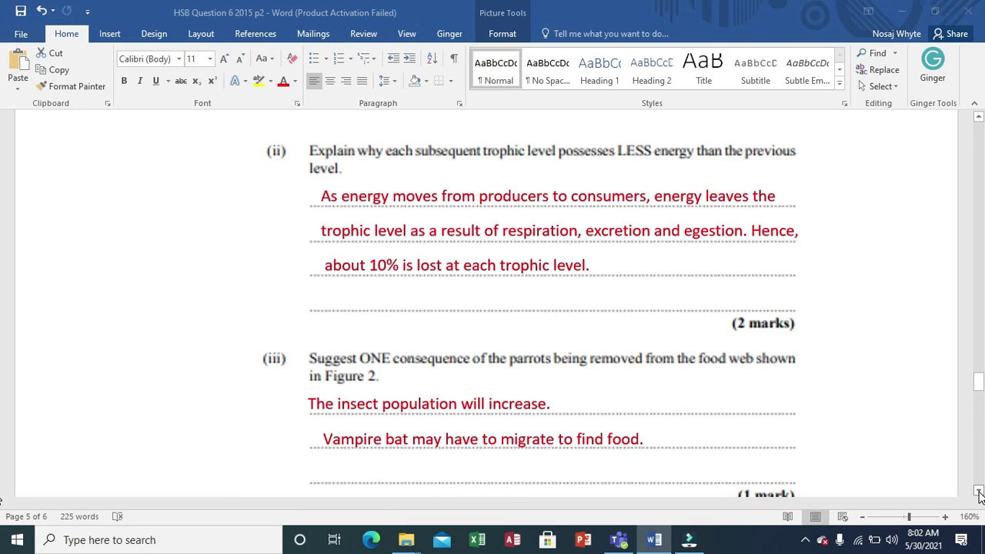
# Scroll down to show the 1-mark line and Total 15 marks below part (iii).
pyautogui.click(978, 490)
pyautogui.click(979, 491)
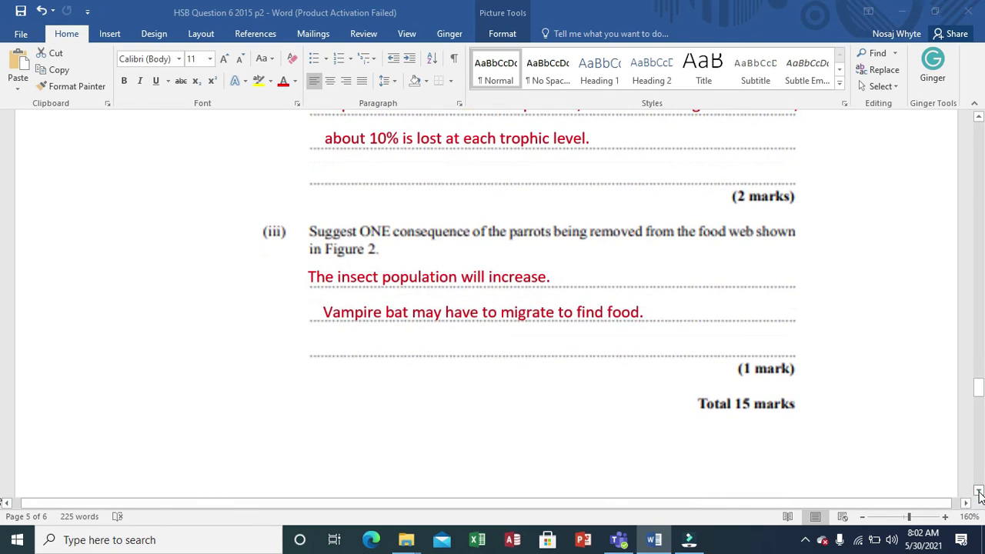